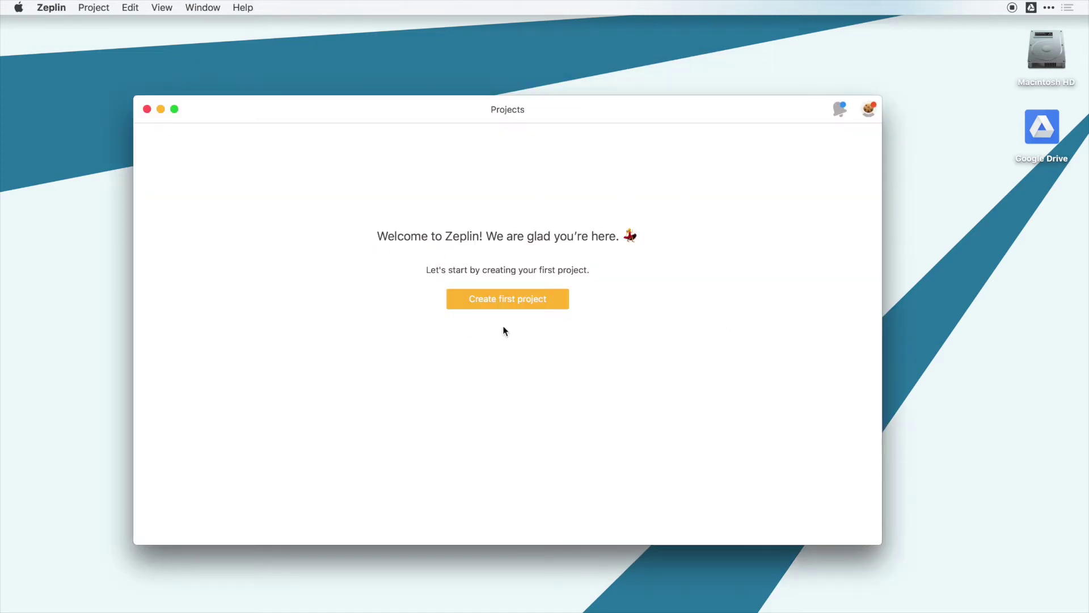
Create the first Zeplin project as an iOS project.
click(491, 300)
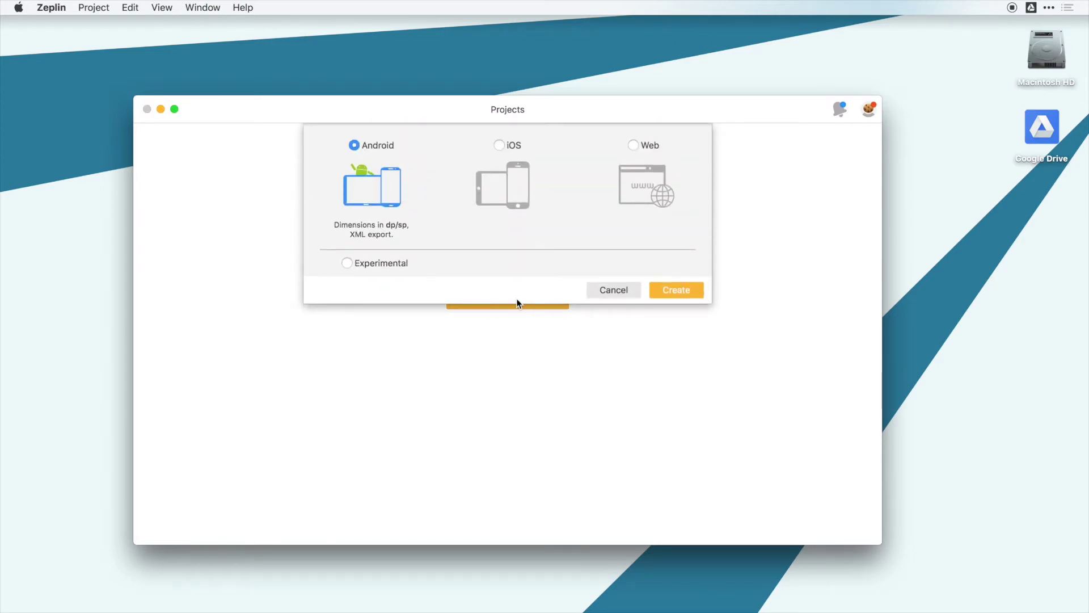
click(509, 184)
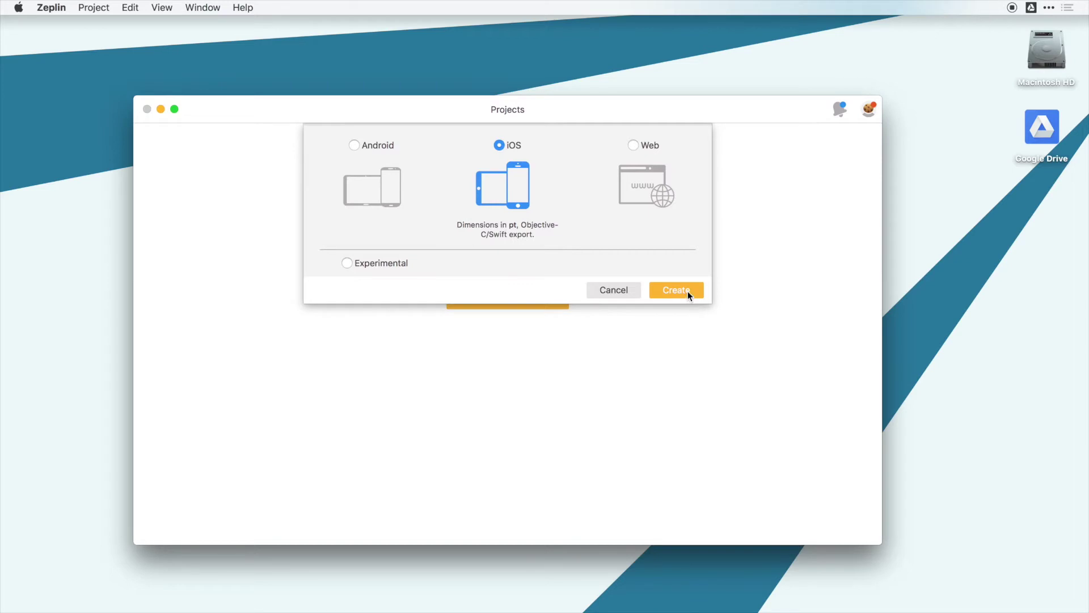
click(688, 292)
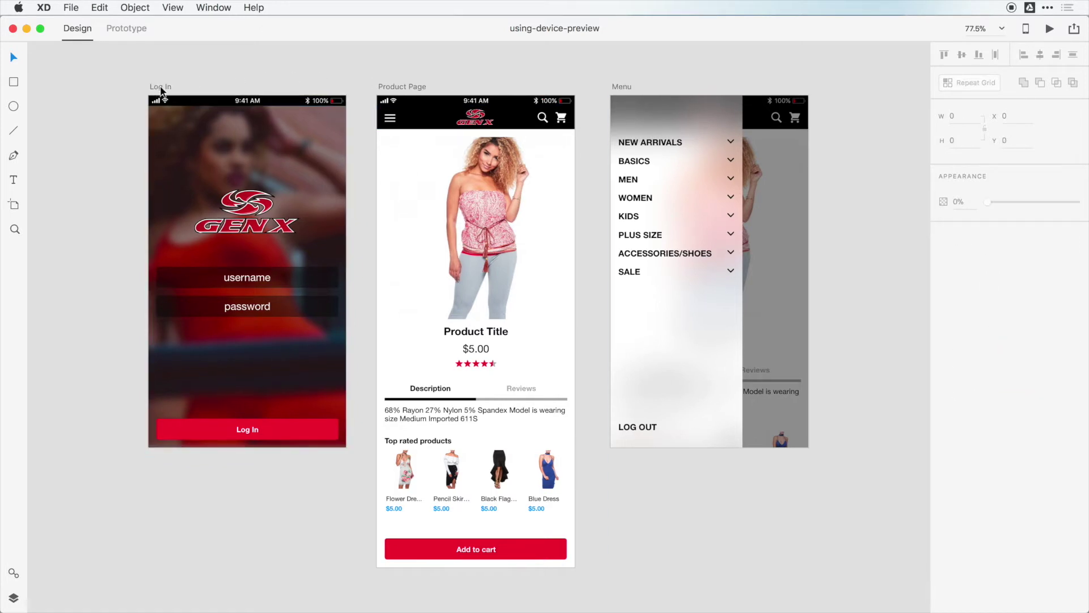
Select the Log In, Product Page and Menu artboards and export them to Zeplin.
click(161, 88)
shift+click(397, 88)
shift+click(624, 87)
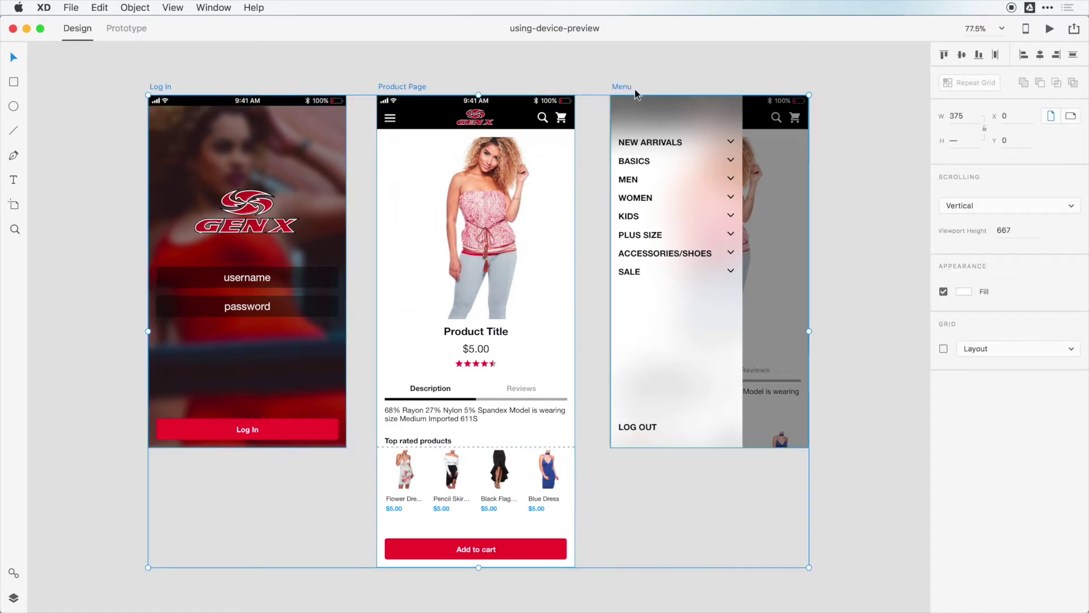
click(63, 8)
mouse_move(105, 157)
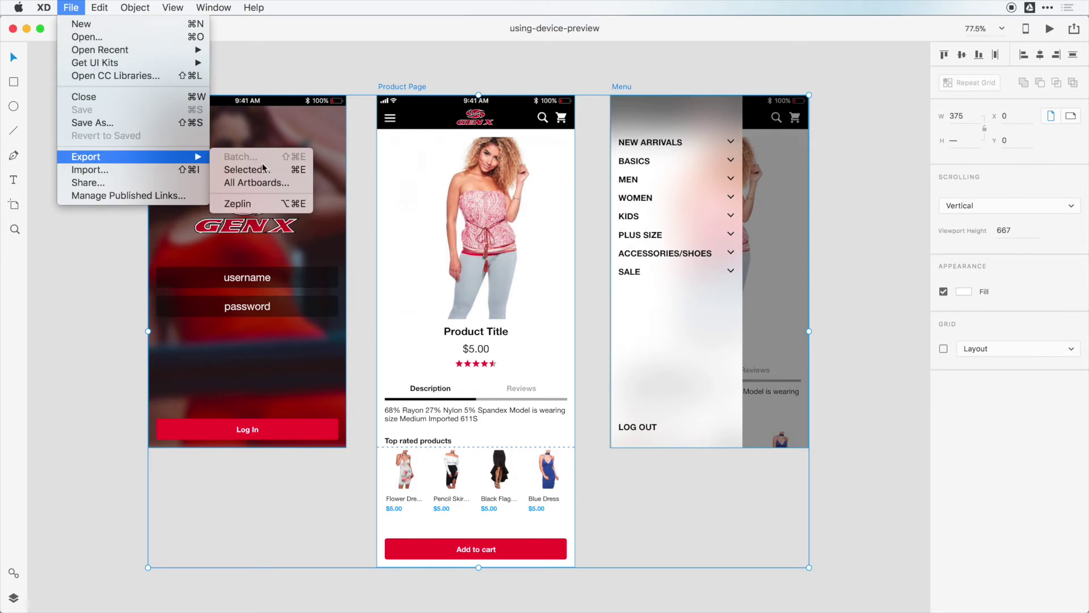
click(253, 209)
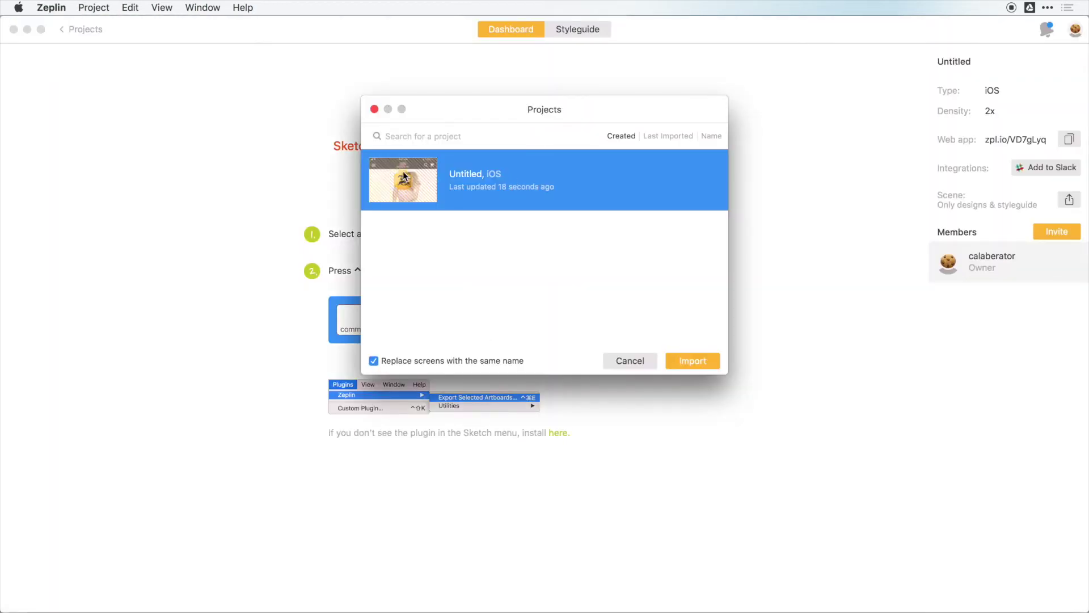
Import the artboards into the Untitled iOS project and open the Product Page screen.
click(693, 362)
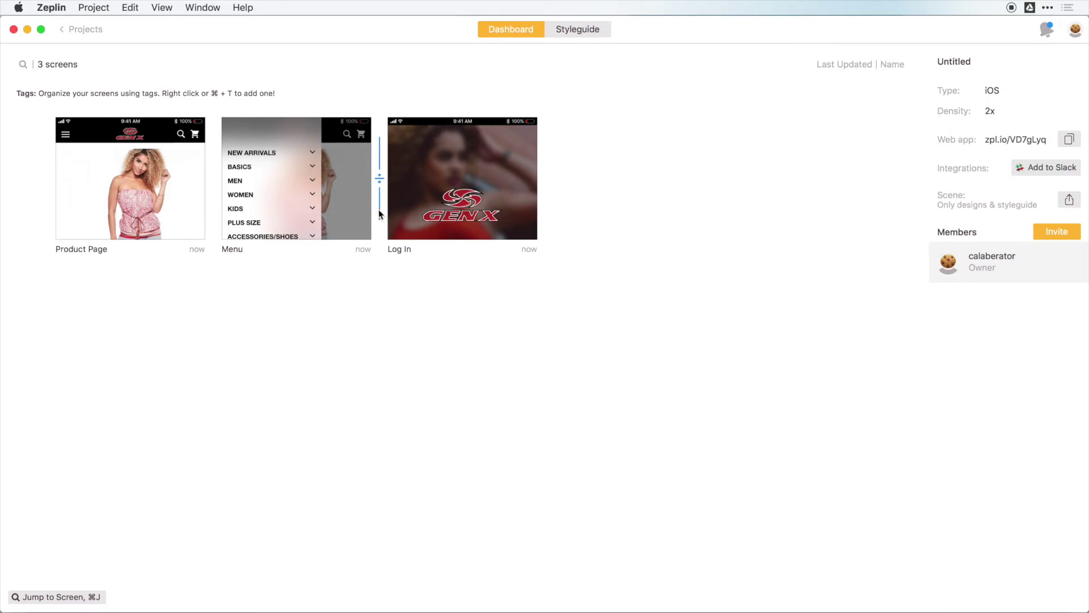
click(148, 196)
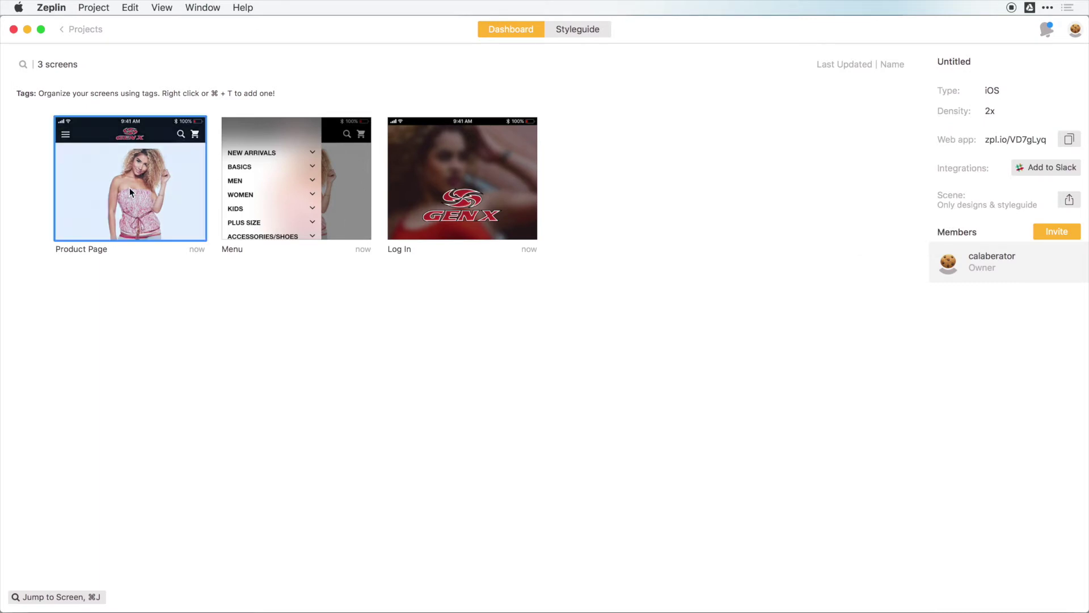
double_click(130, 187)
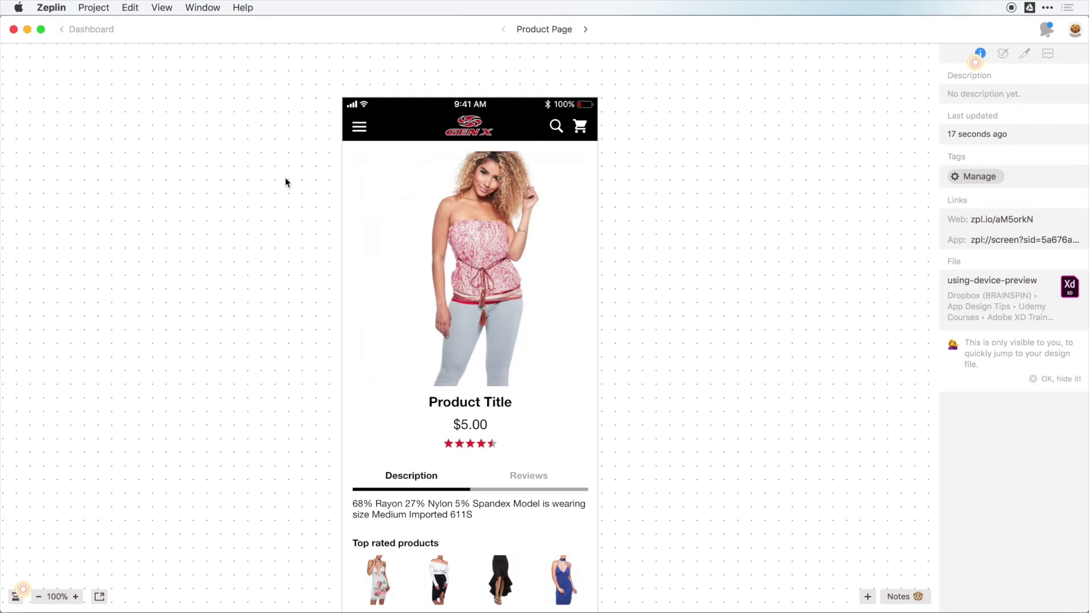
Inspect the Product Title text, try a note, then check the colours and assets lists.
scroll(611, 382, down, 2)
click(455, 368)
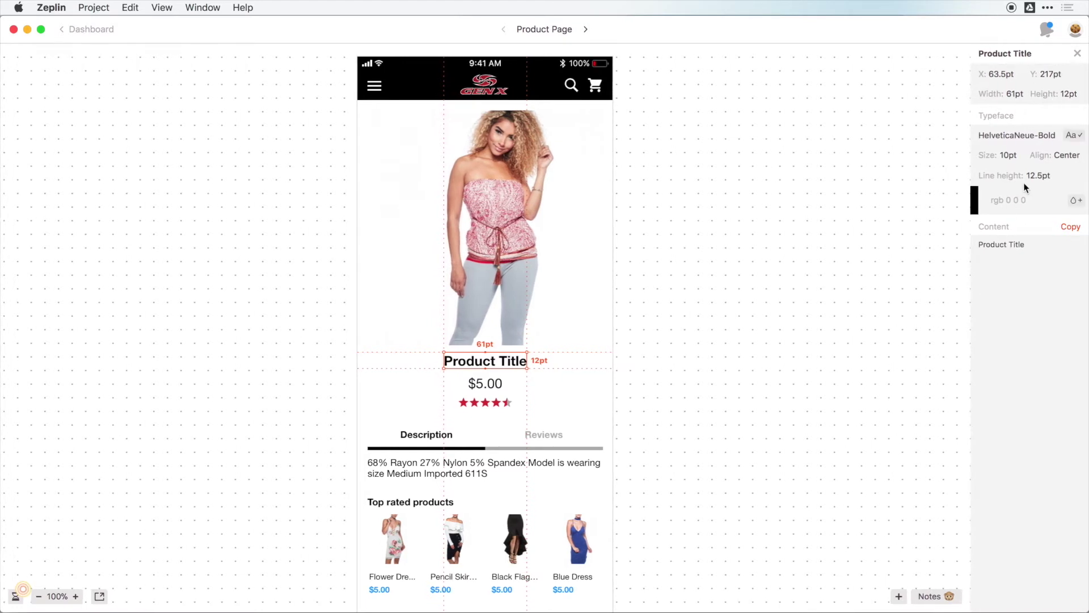
click(696, 468)
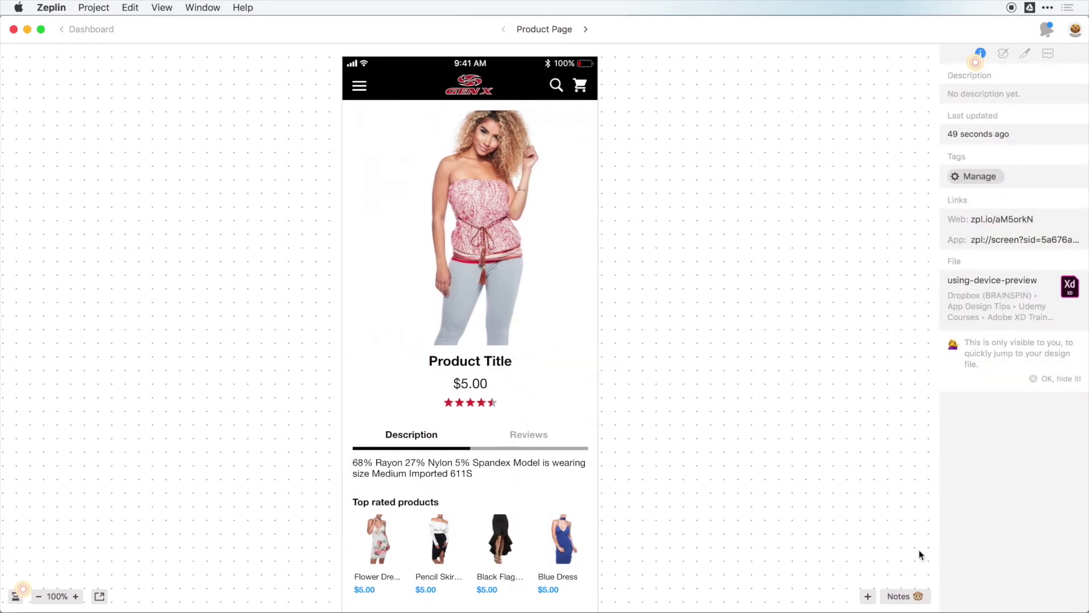
click(498, 274)
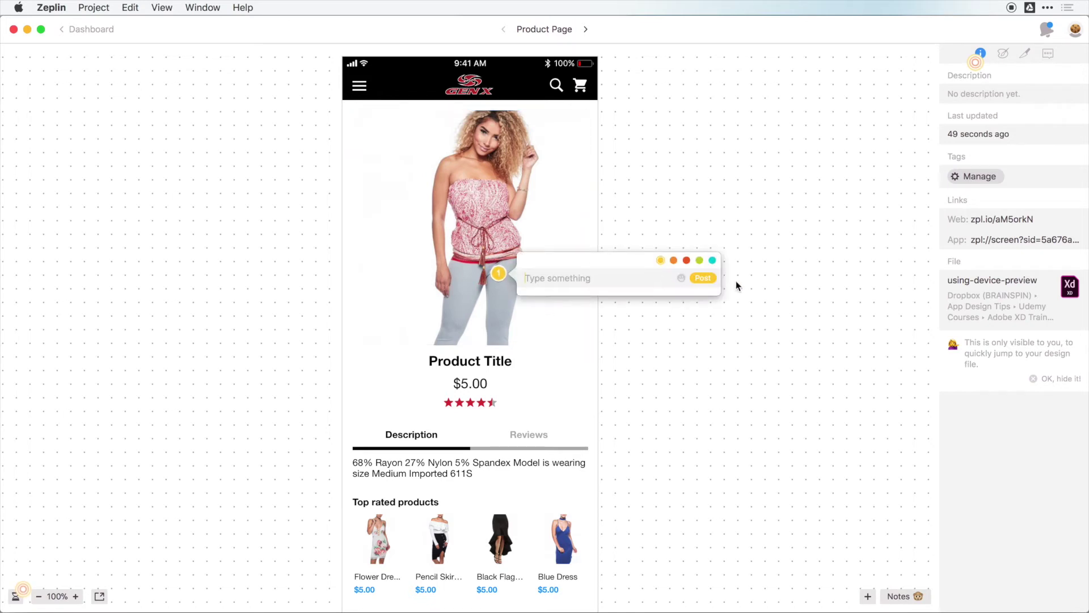
click(744, 247)
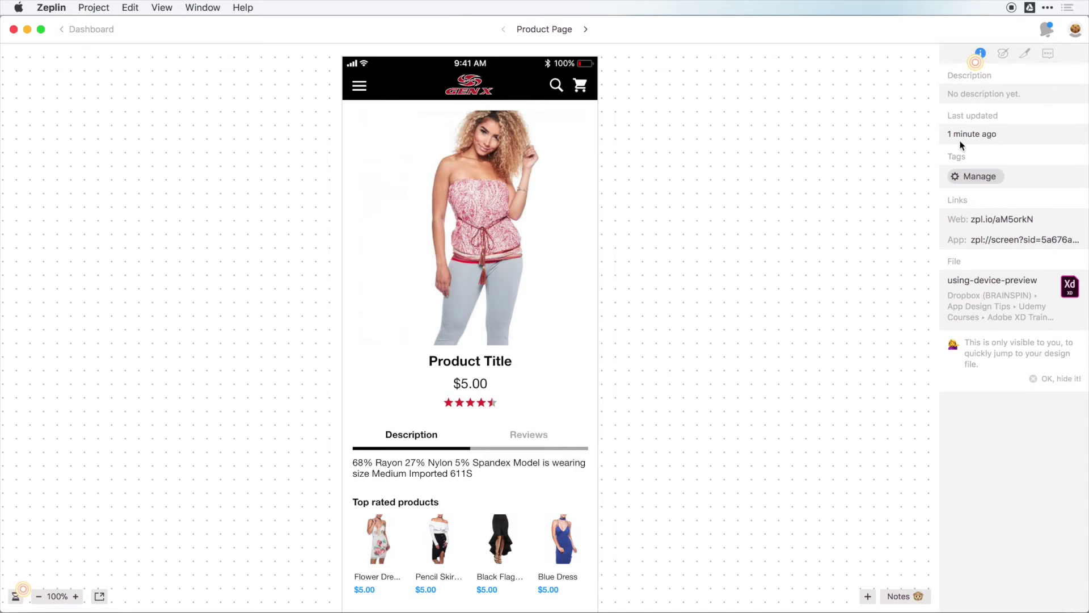
click(1003, 54)
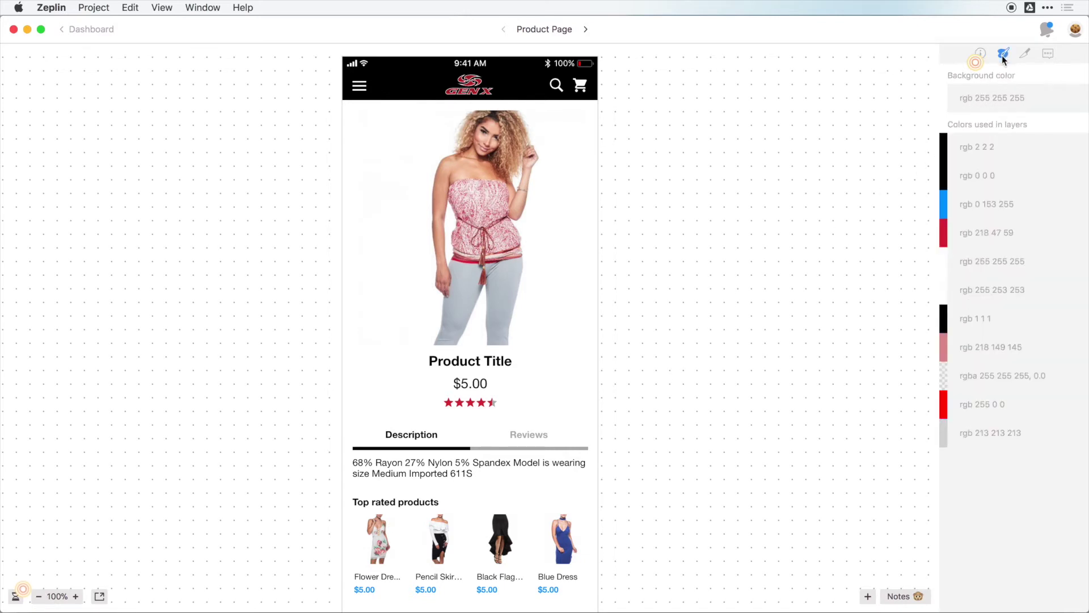
click(1023, 54)
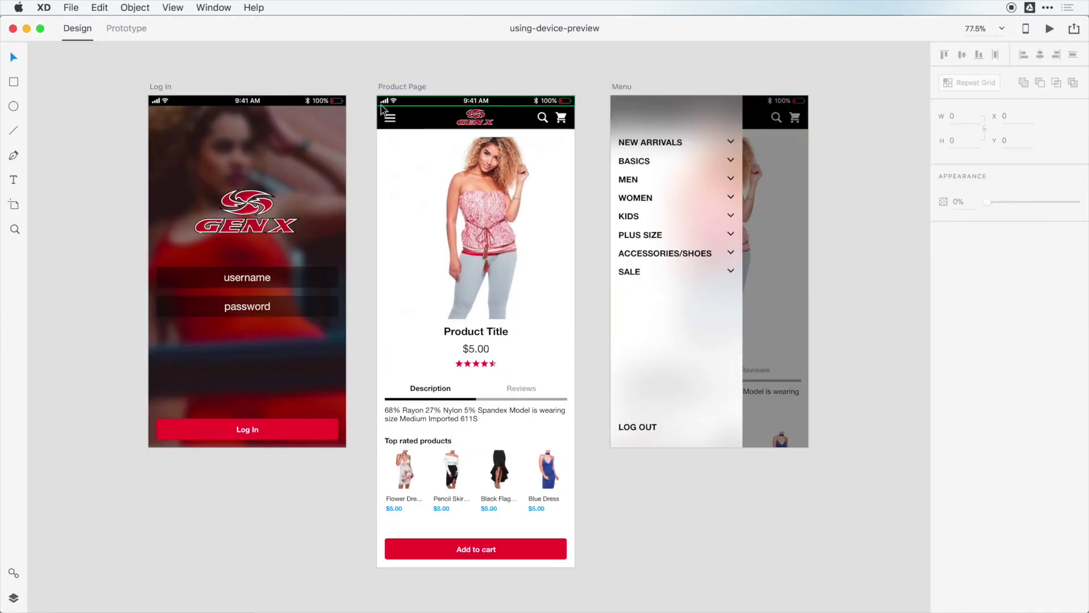
Mark the hamburger icon layer for export and rename it 'menu'.
click(390, 120)
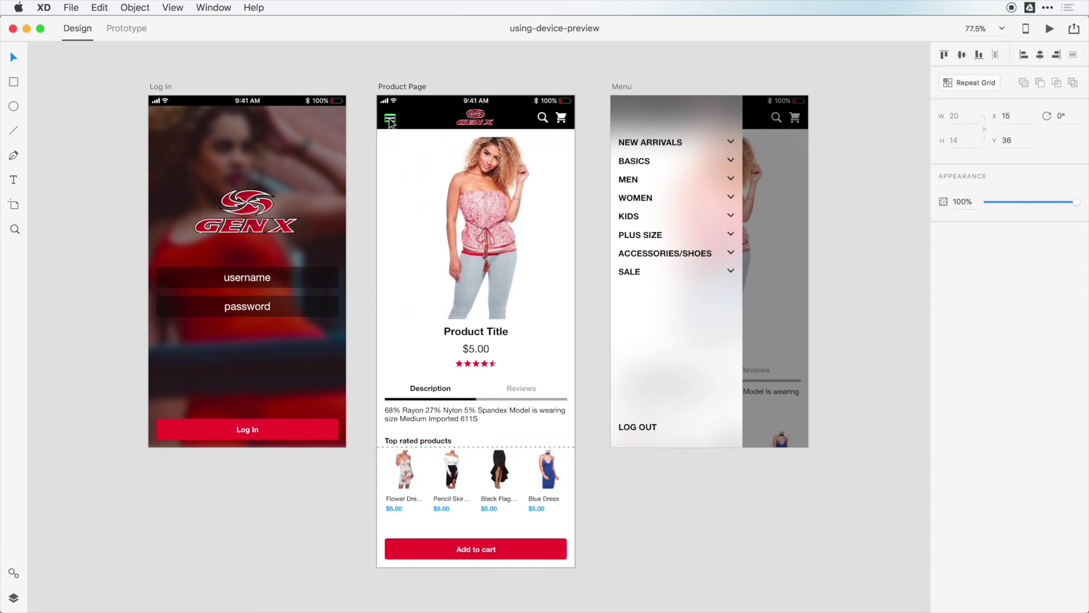
click(14, 598)
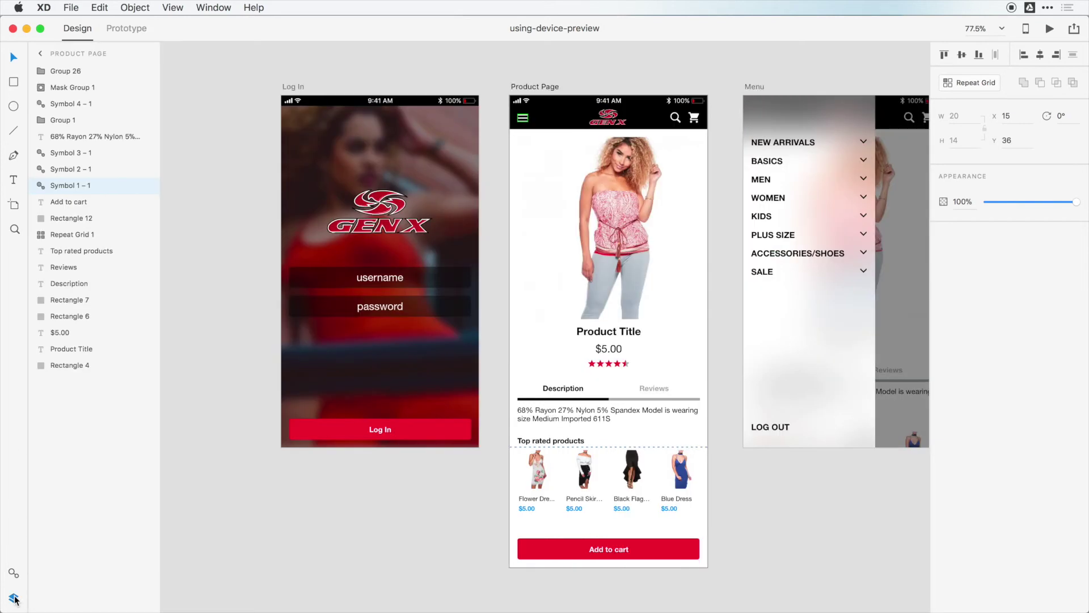
click(119, 186)
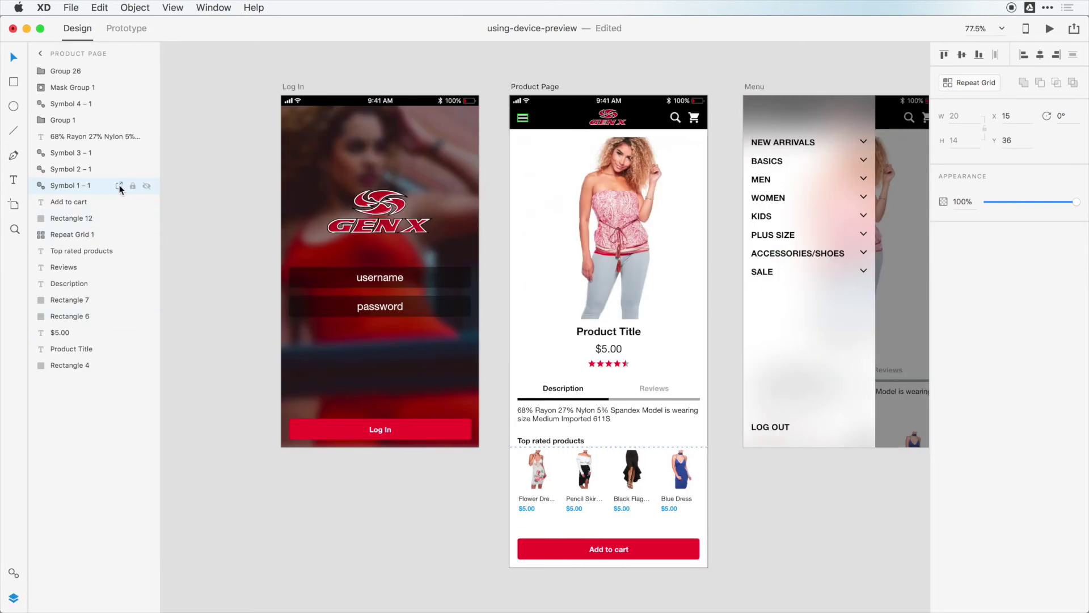
double_click(68, 186)
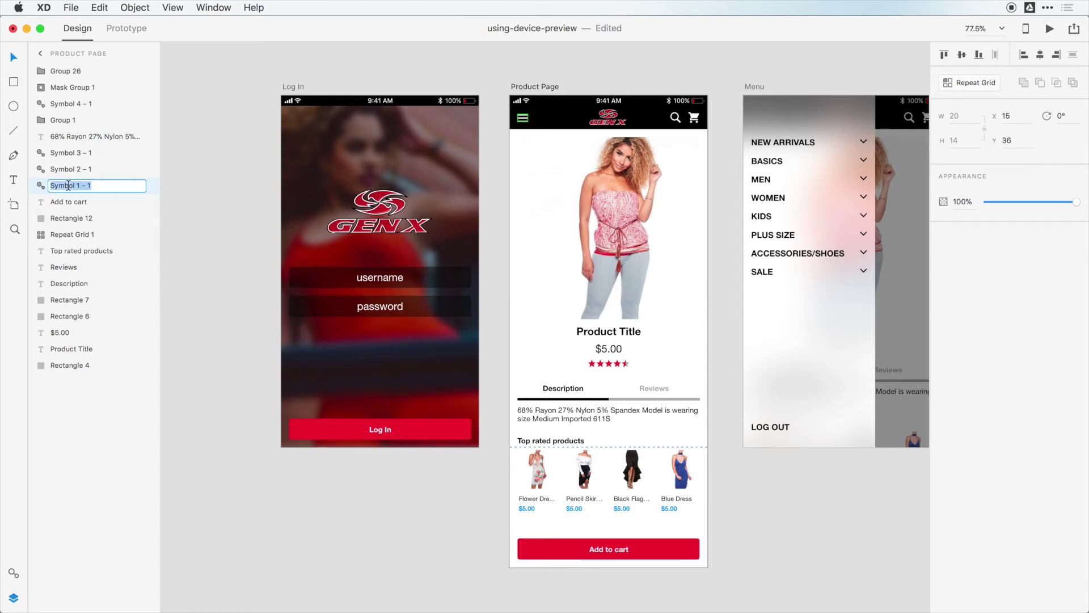
text(menu)
key(Return)
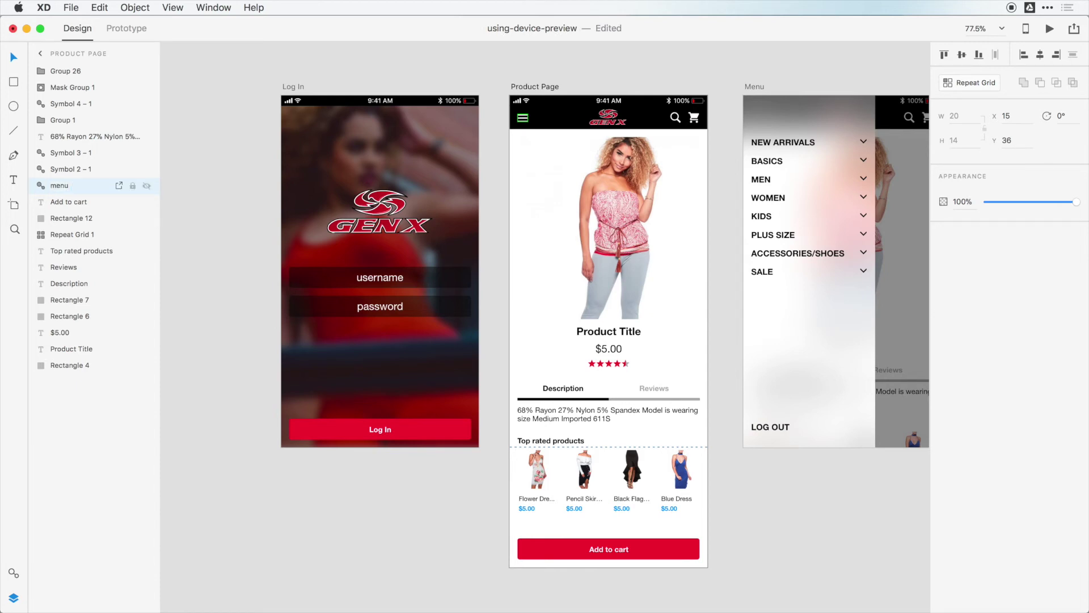
Rename one rating star layer to 'red-star'.
click(593, 365)
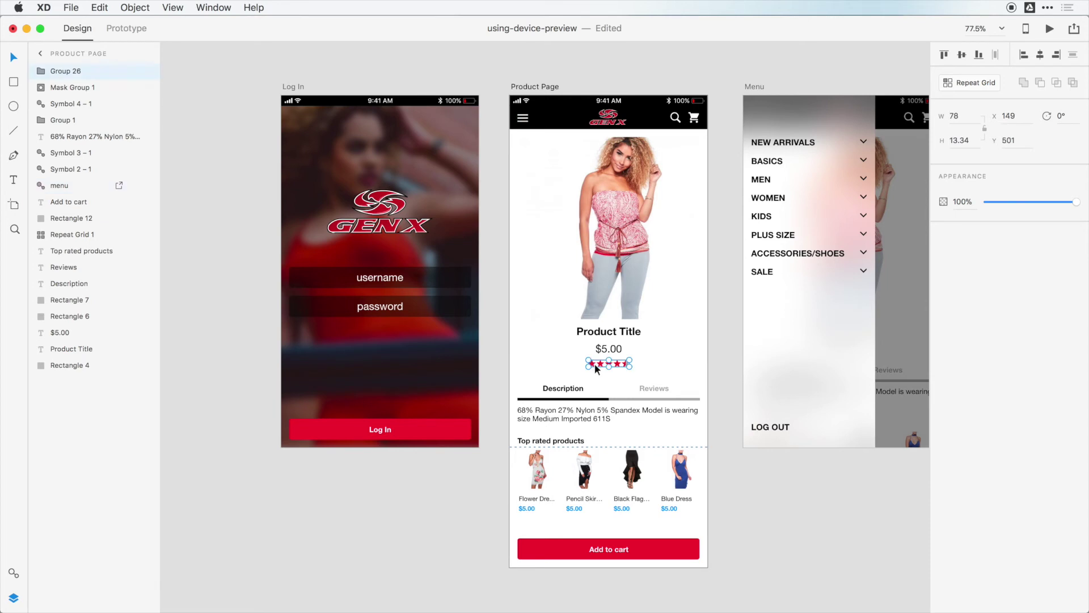
double_click(594, 365)
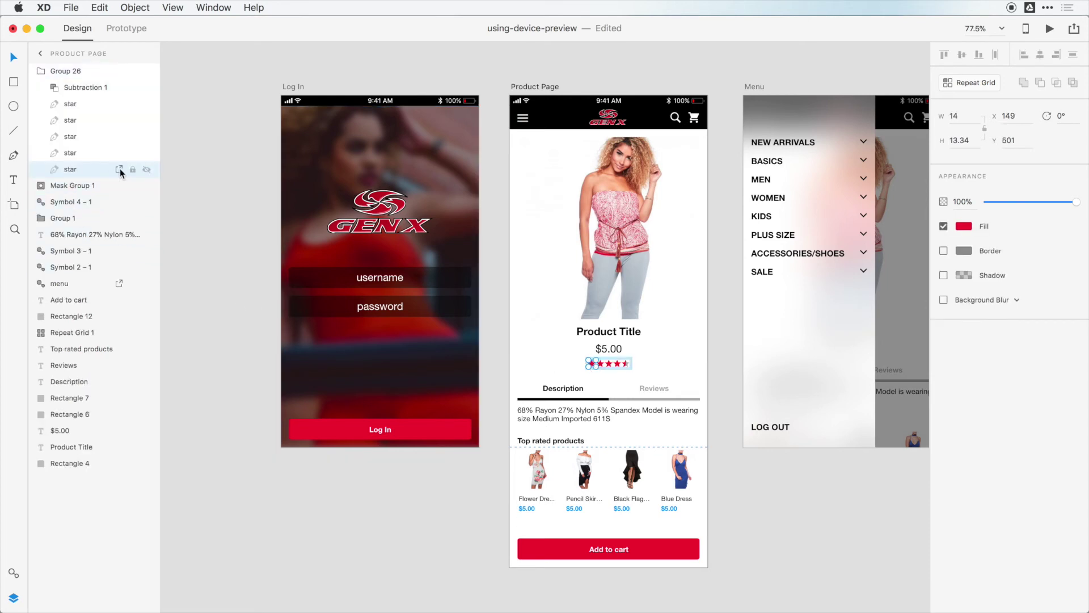
double_click(70, 169)
text(red-)
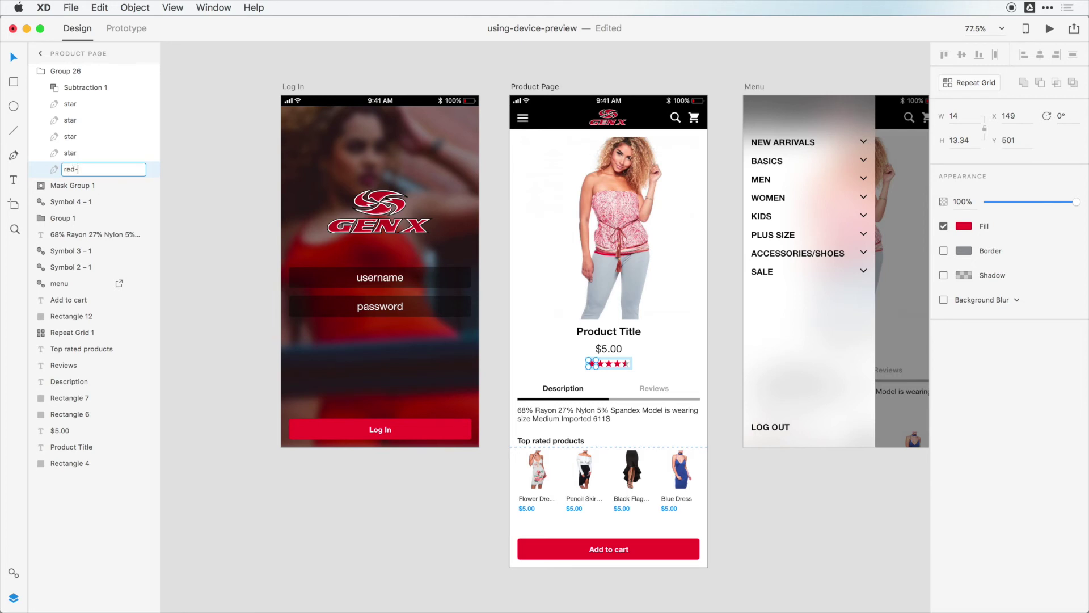
text(star)
key(Return)
click(267, 191)
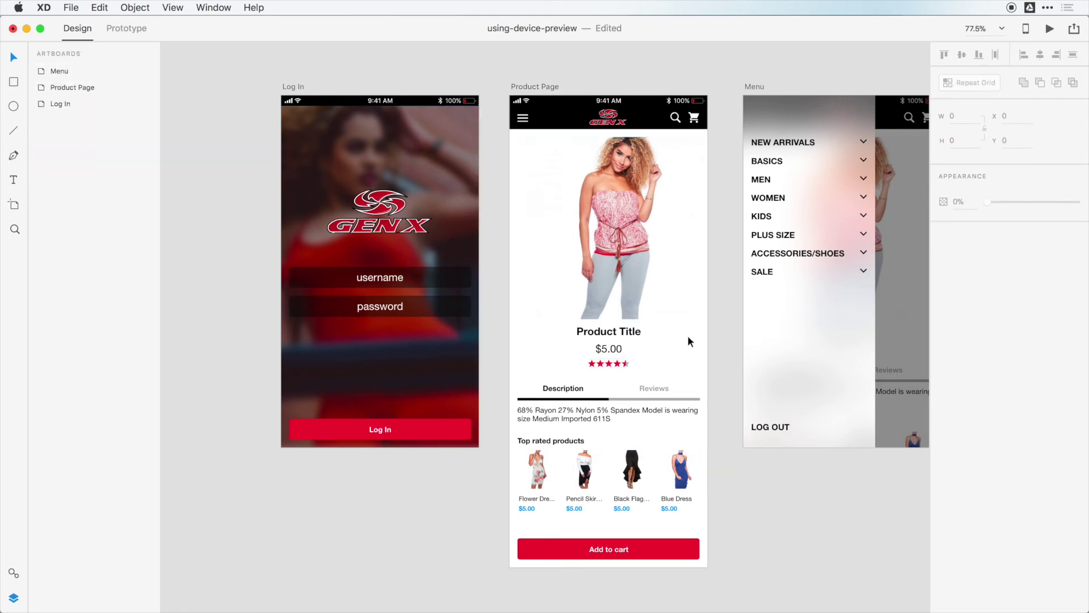
Export the Product Page artboard to Zeplin again.
click(535, 87)
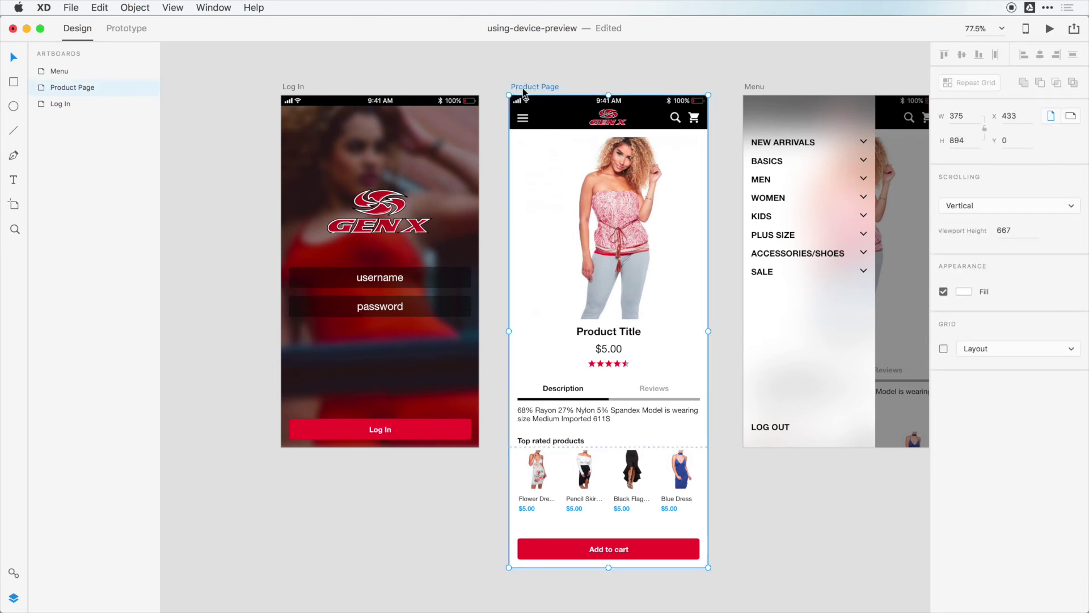
click(70, 7)
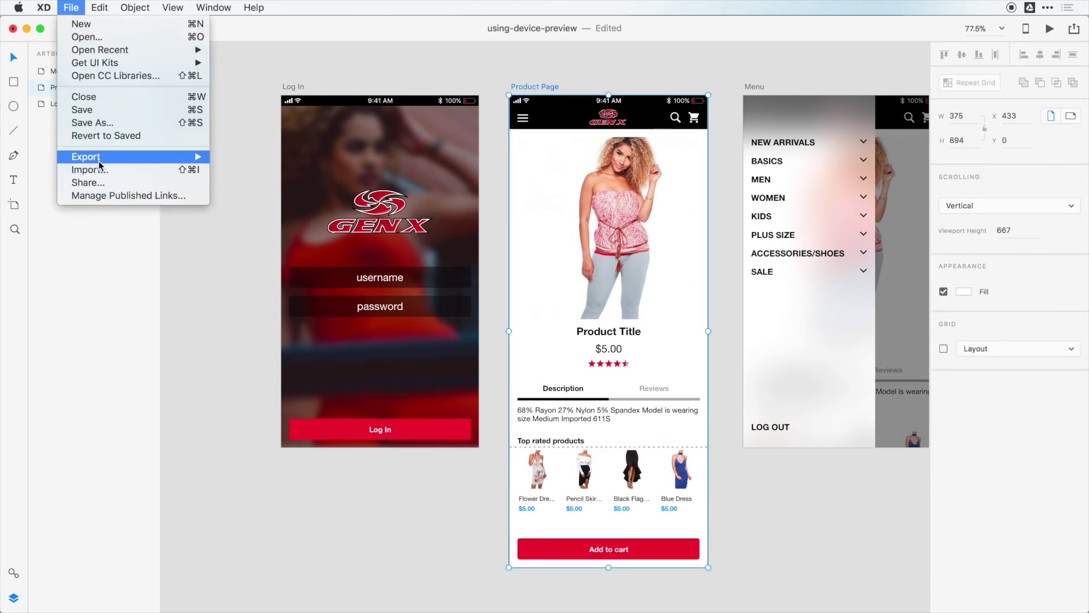
mouse_move(100, 159)
click(246, 204)
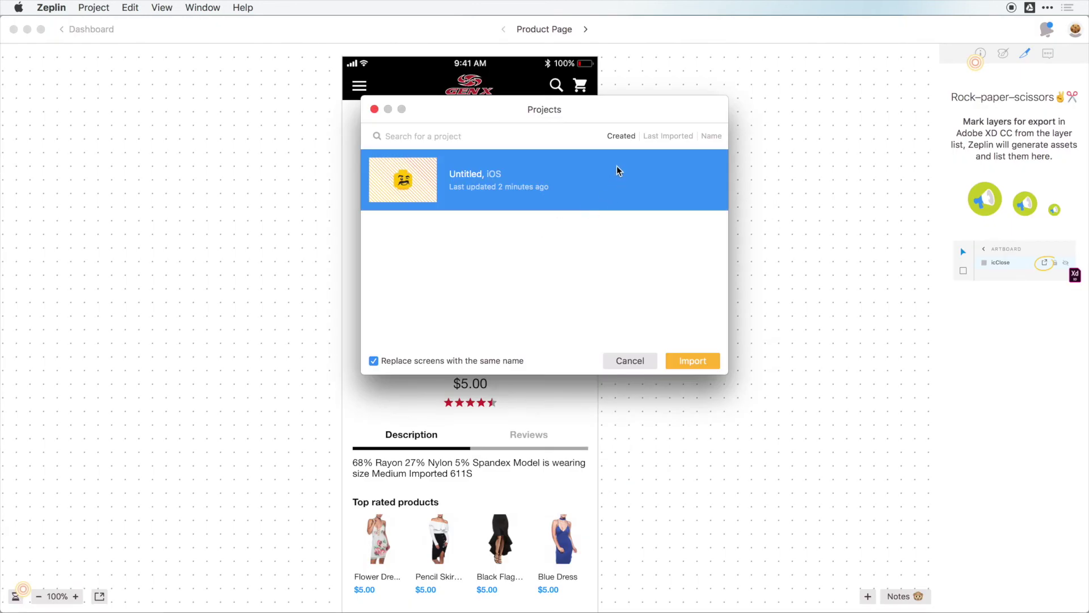
Import the updated Product Page and check the menu asset's PNG/PDF download options.
click(693, 361)
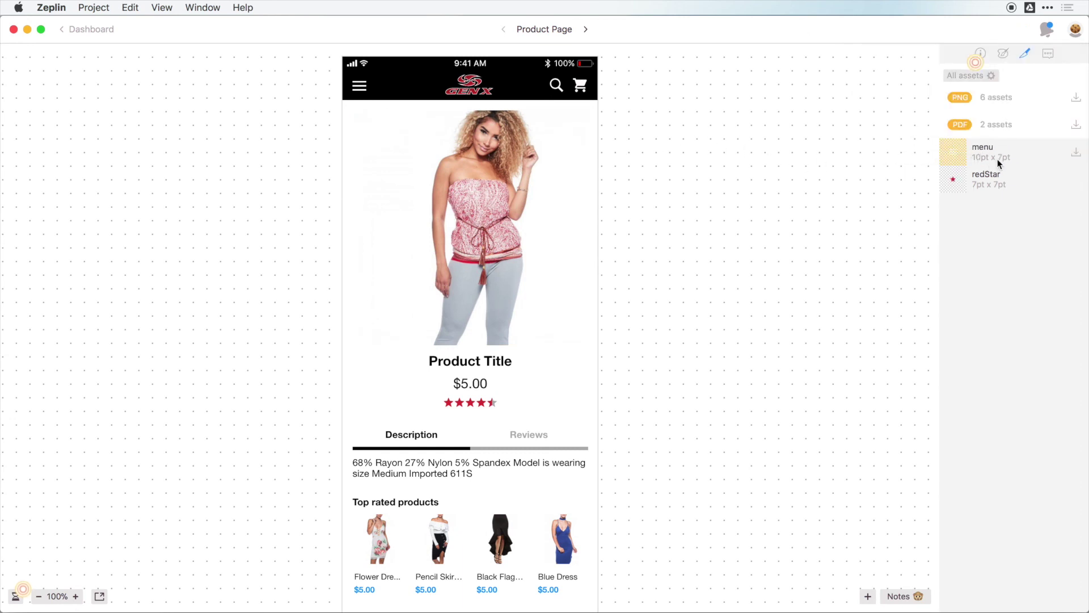
click(1077, 155)
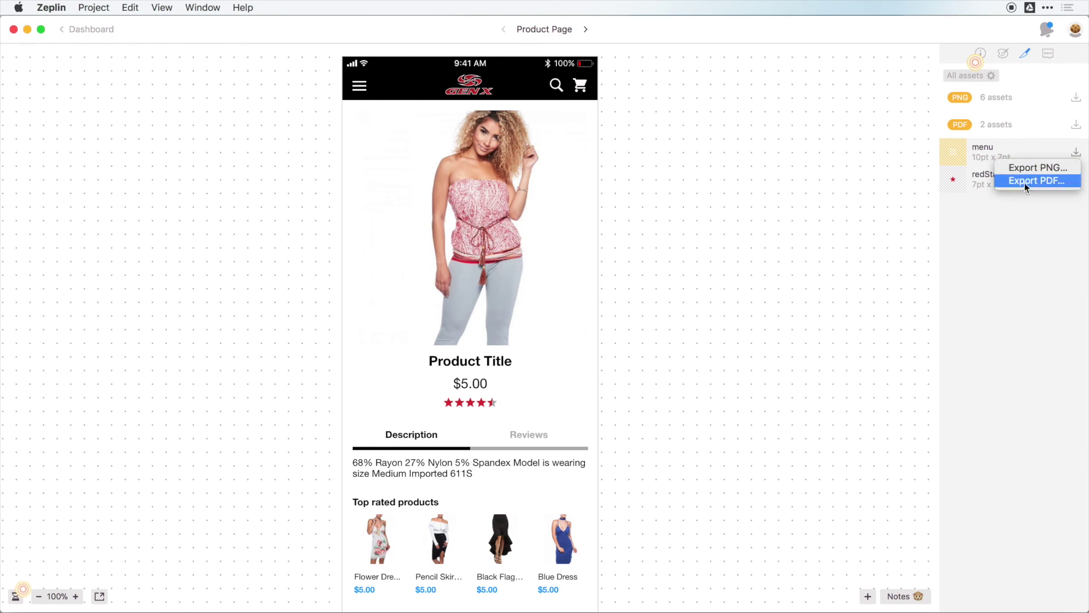
click(1032, 226)
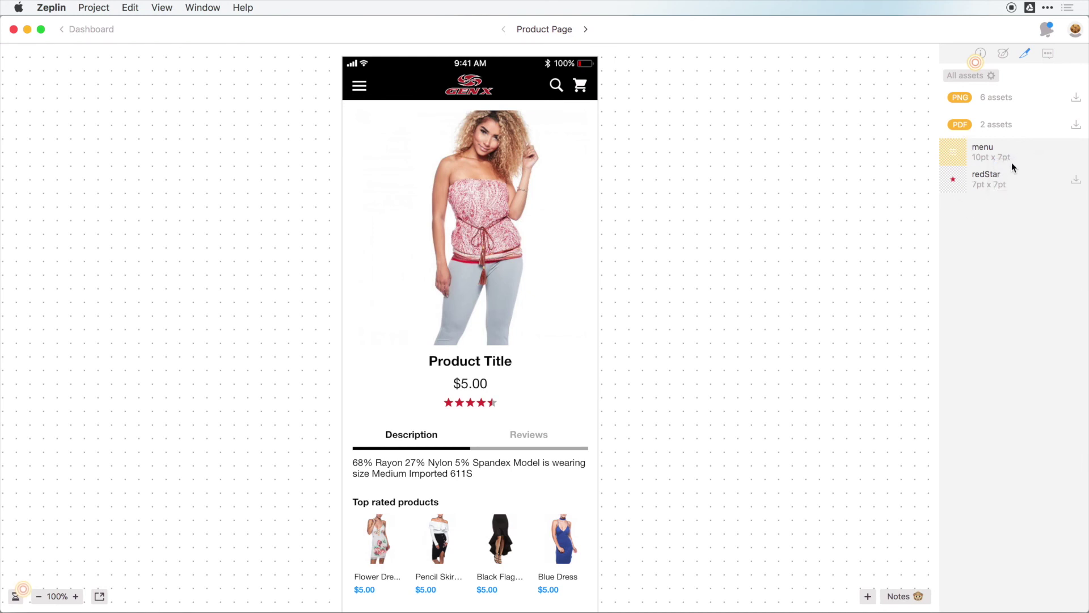